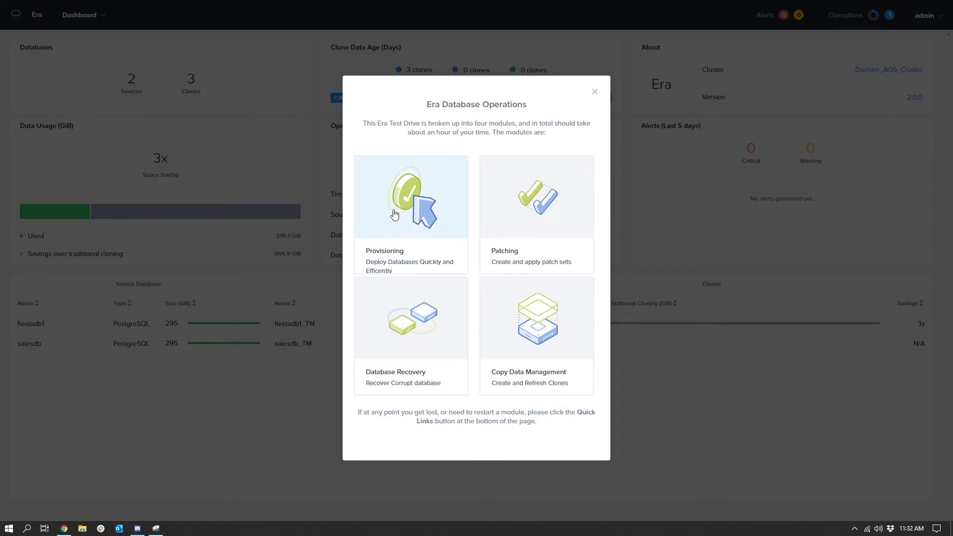
Start the Provisioning module and reveal the PostgreSQL choices, Instance and HA Instance.
{"action": "left_click", "coordinate": [394, 215]}
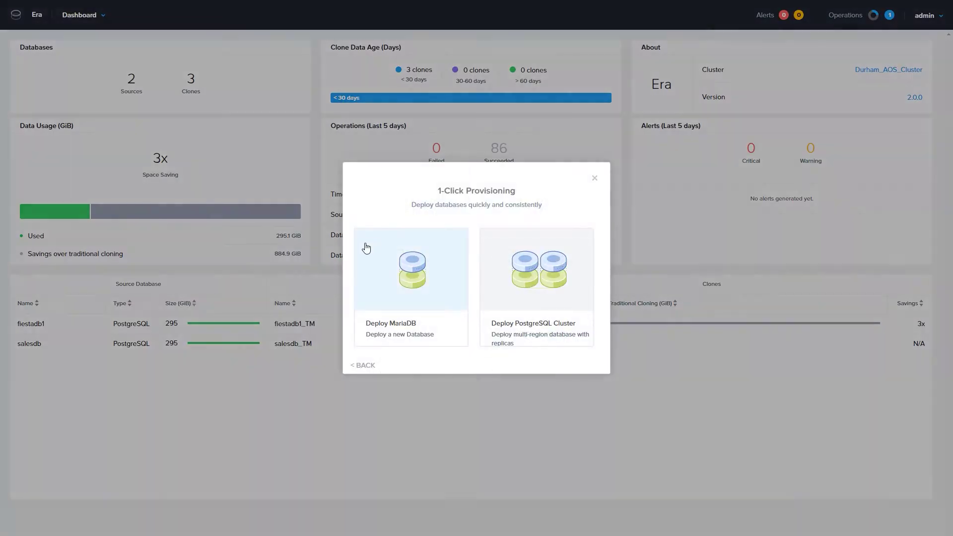
{"action": "left_click", "coordinate": [512, 258]}
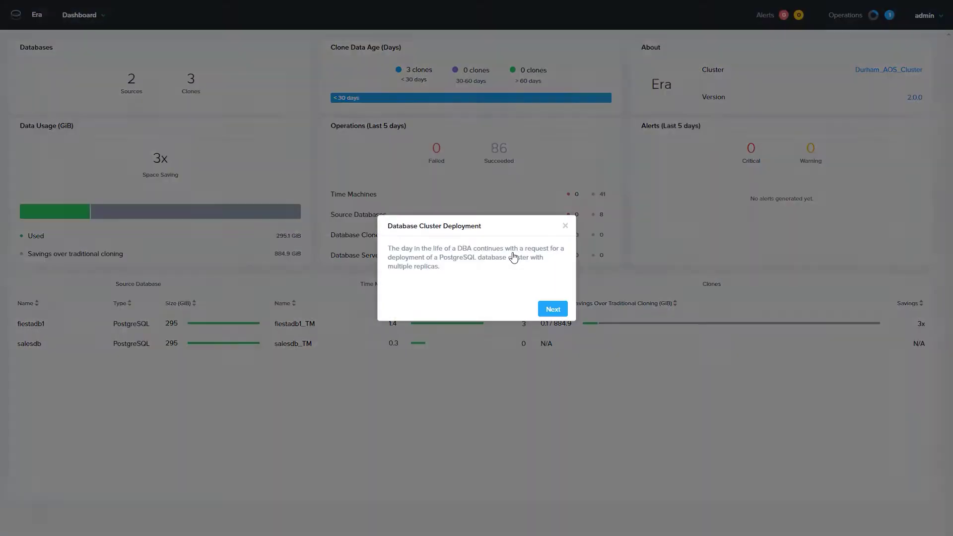
{"action": "left_click", "coordinate": [553, 309]}
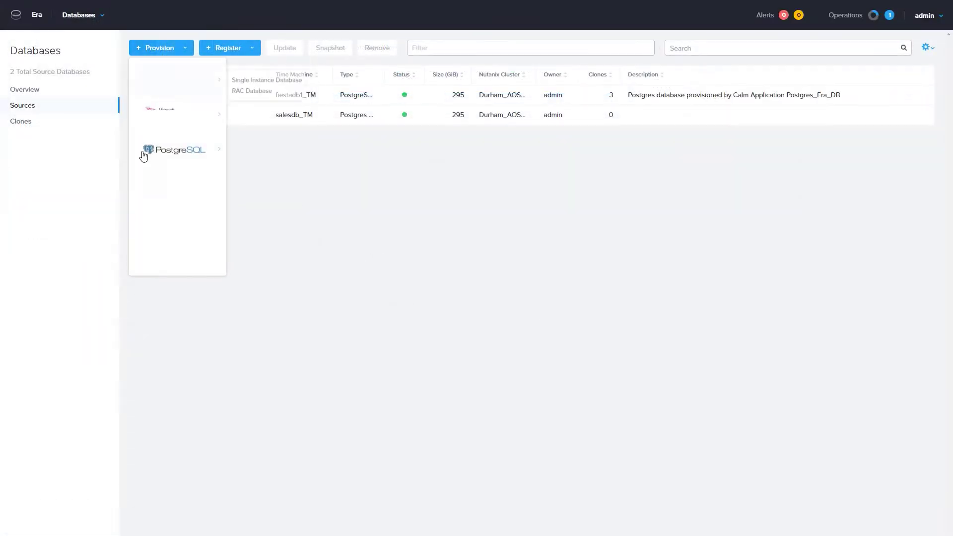
{"action": "left_click", "coordinate": [179, 150]}
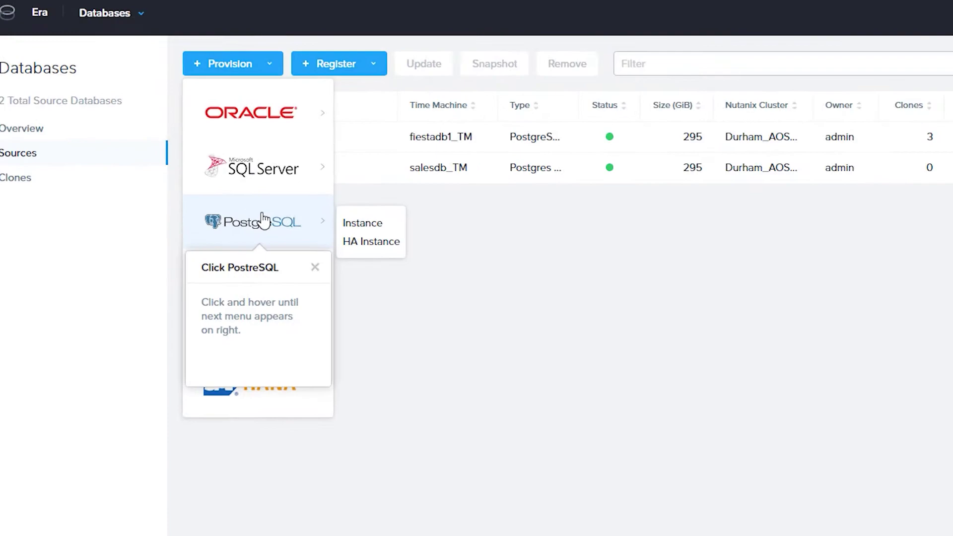
Configure a PostgreSQL HA Instance: named server cluster, HA-enabled software profile, CUSTOM_SMALL compute, SSH key as text.
{"action": "left_click", "coordinate": [371, 241]}
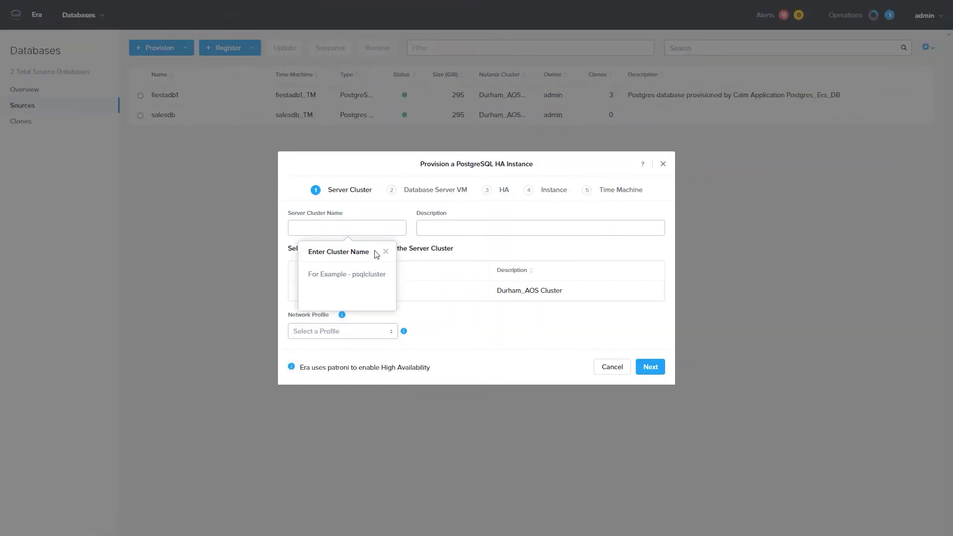
{"action": "left_click", "coordinate": [356, 226]}
{"action": "type", "text": "psq"}
{"action": "type", "text": "l"}
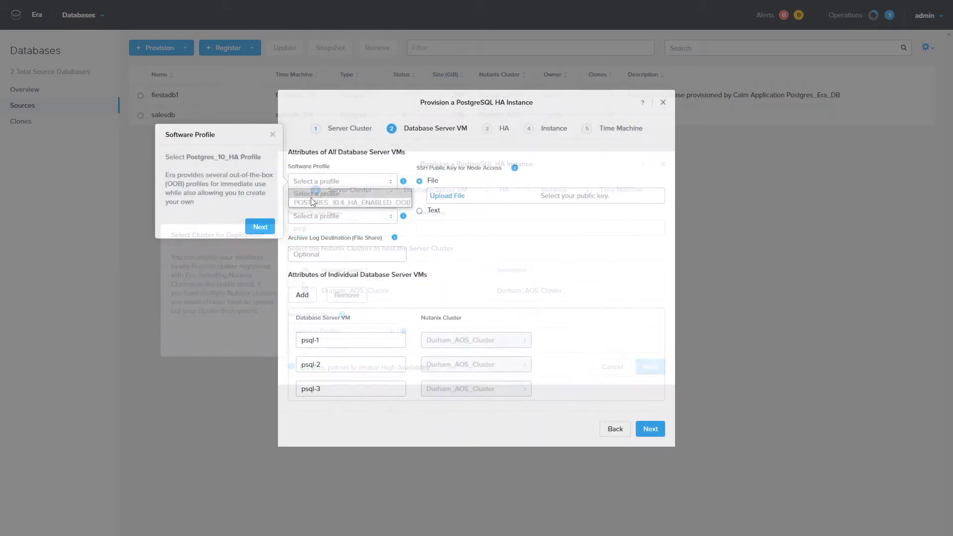
{"action": "left_click", "coordinate": [311, 201]}
{"action": "left_click", "coordinate": [339, 221]}
{"action": "left_click", "coordinate": [328, 244]}
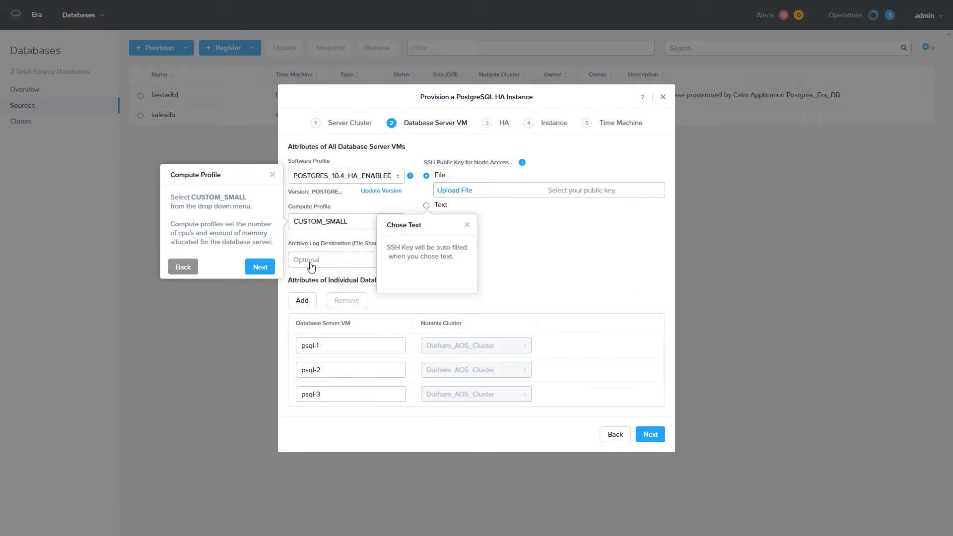
{"action": "left_click", "coordinate": [427, 205]}
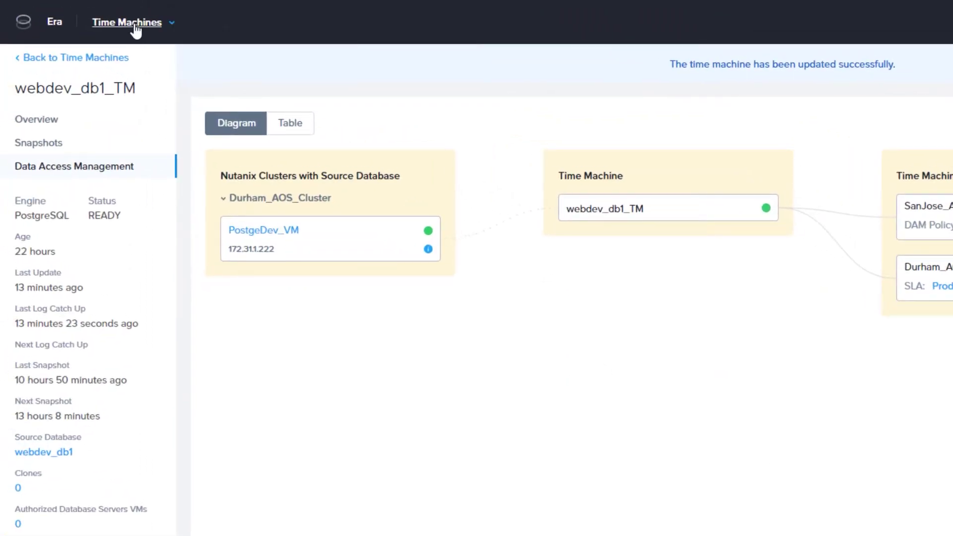
From Profiles, add a new version to the POSTGRES_10.4_OOB software profile.
{"action": "left_click", "coordinate": [134, 25]}
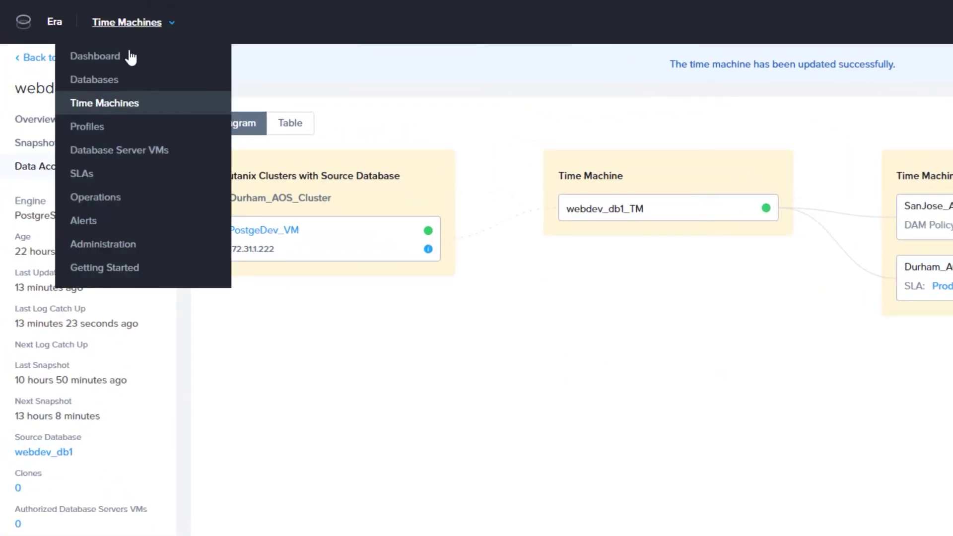
{"action": "left_click", "coordinate": [87, 126]}
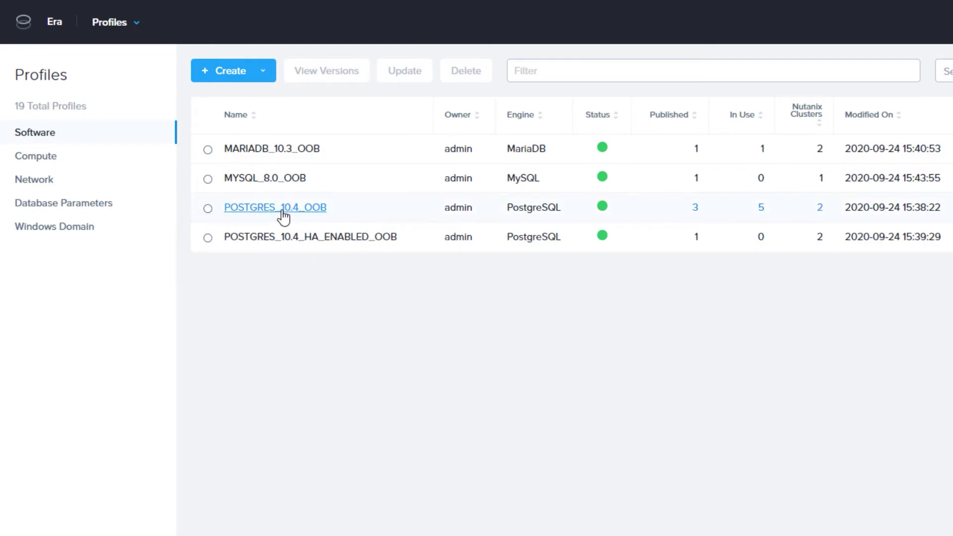
{"action": "left_click", "coordinate": [275, 207]}
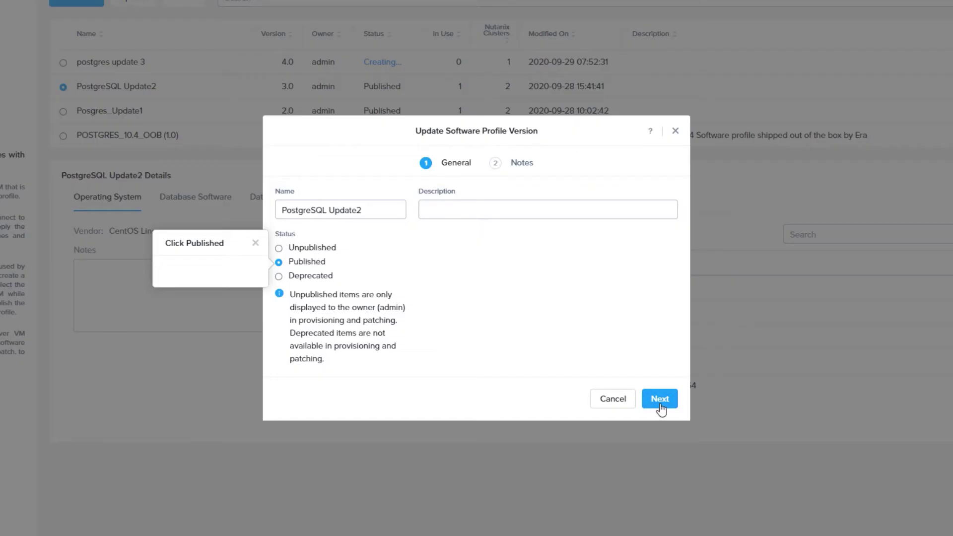
{"action": "left_click", "coordinate": [661, 399]}
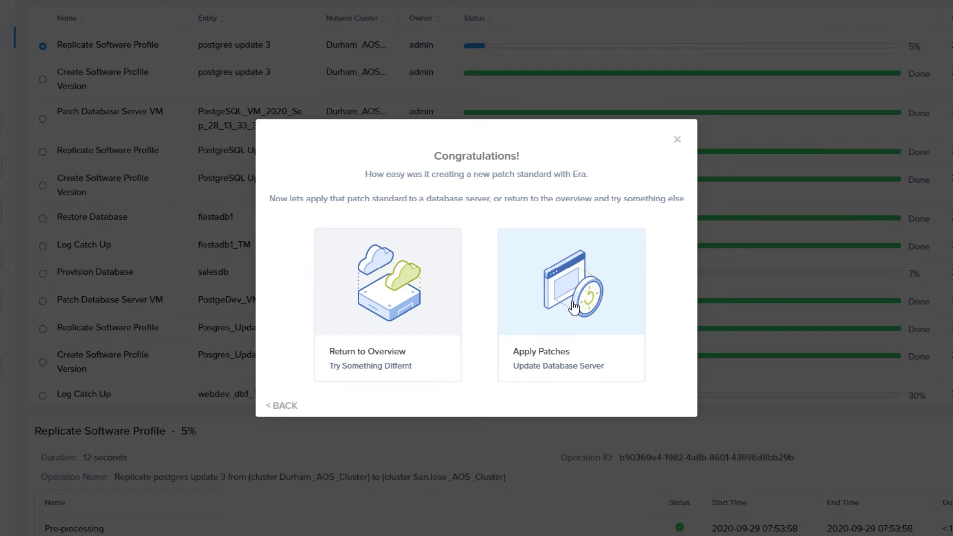
Apply patches: update the PostgreSQL database server VM to postgres update 3 now.
{"action": "left_click", "coordinate": [573, 305]}
{"action": "left_click", "coordinate": [128, 96]}
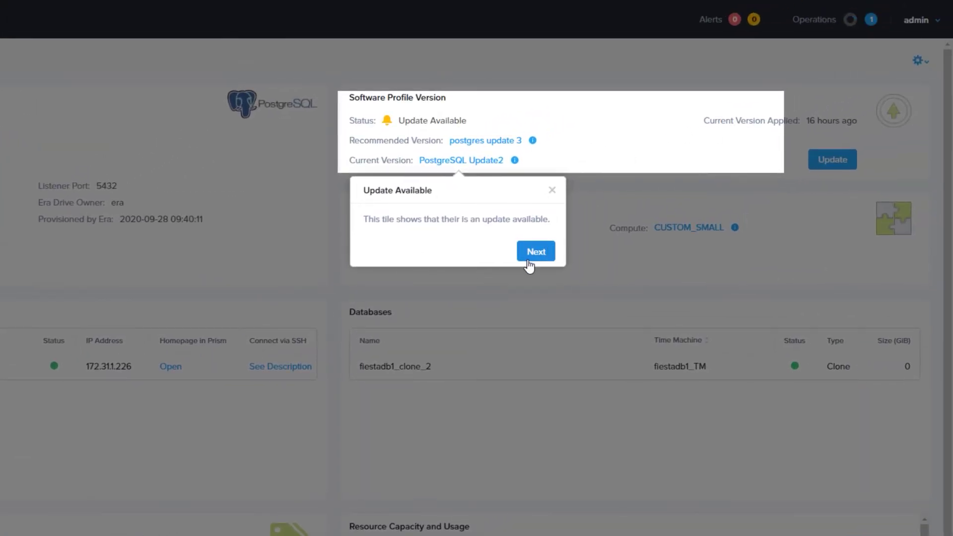
{"action": "left_click", "coordinate": [536, 253]}
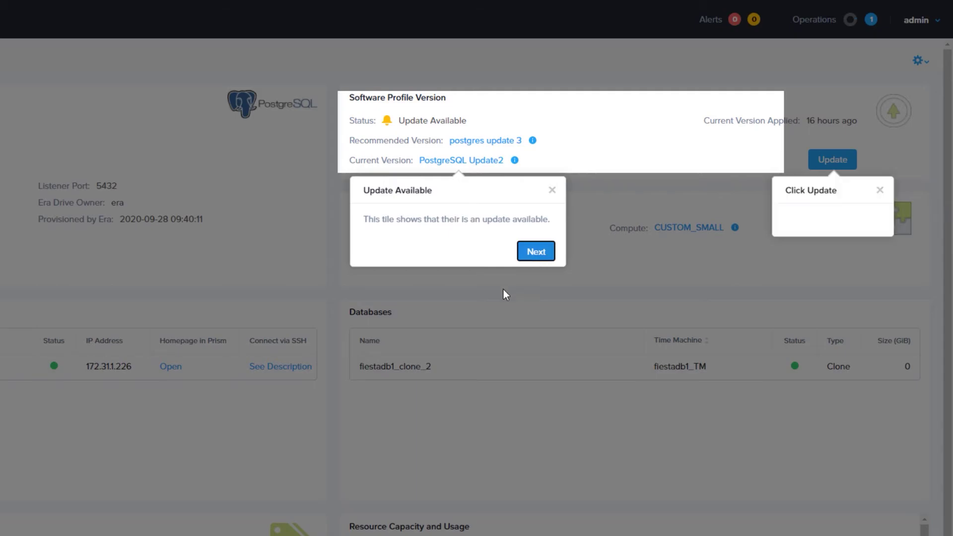
{"action": "left_click", "coordinate": [832, 159]}
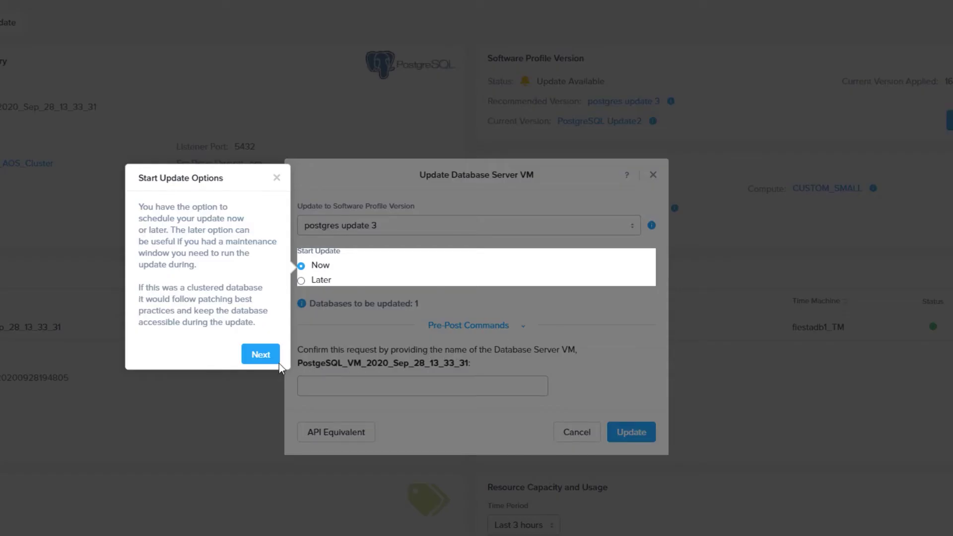
{"action": "left_click", "coordinate": [260, 354]}
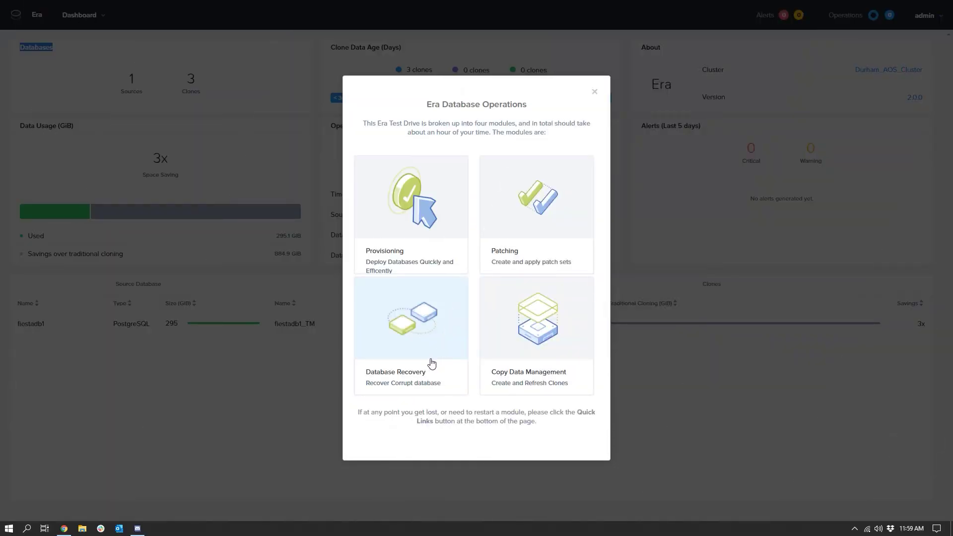
Run an in-place point-in-time restore of fiestadb1, confirming the database name.
{"action": "left_click", "coordinate": [431, 364]}
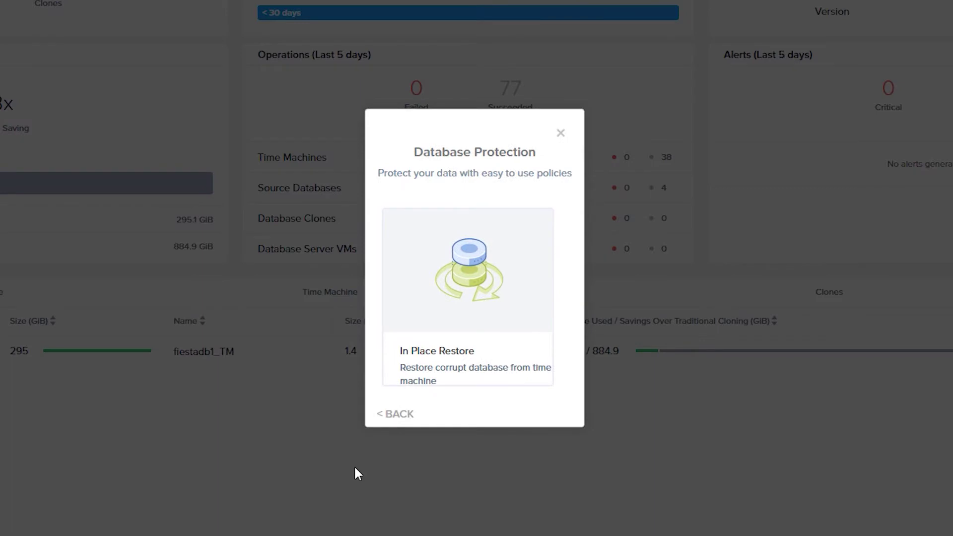
{"action": "left_click", "coordinate": [478, 277]}
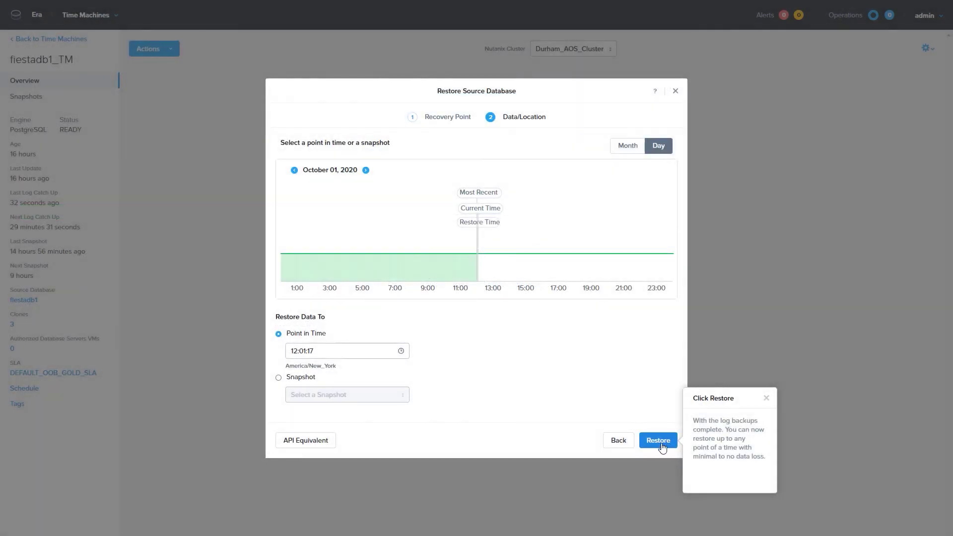
{"action": "left_click", "coordinate": [658, 440]}
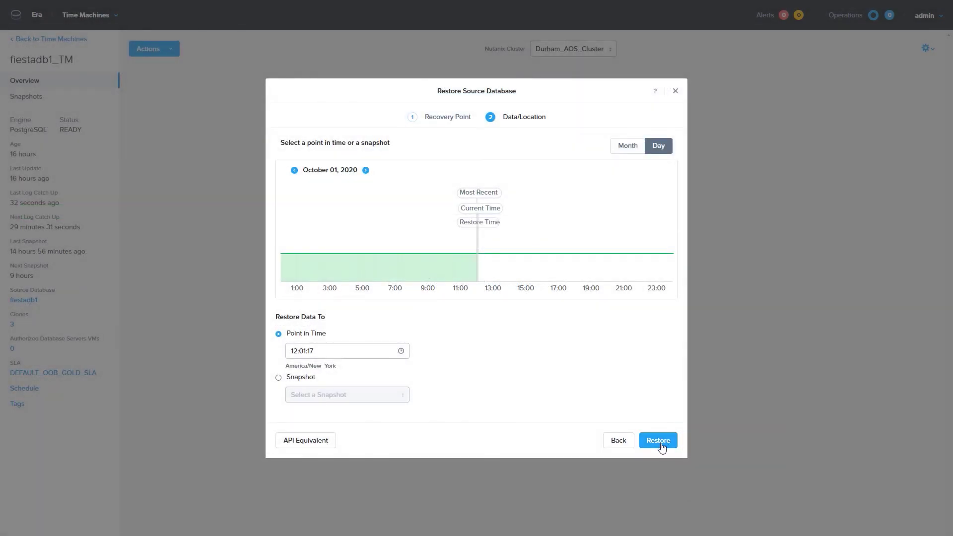
{"action": "left_click", "coordinate": [454, 281]}
{"action": "type", "text": "fiestadb1"}
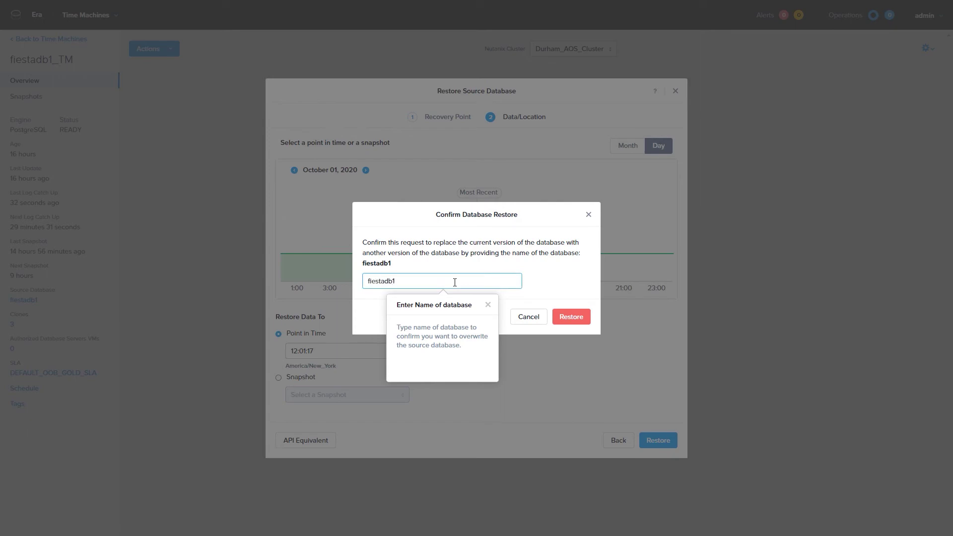
{"action": "left_click", "coordinate": [571, 316]}
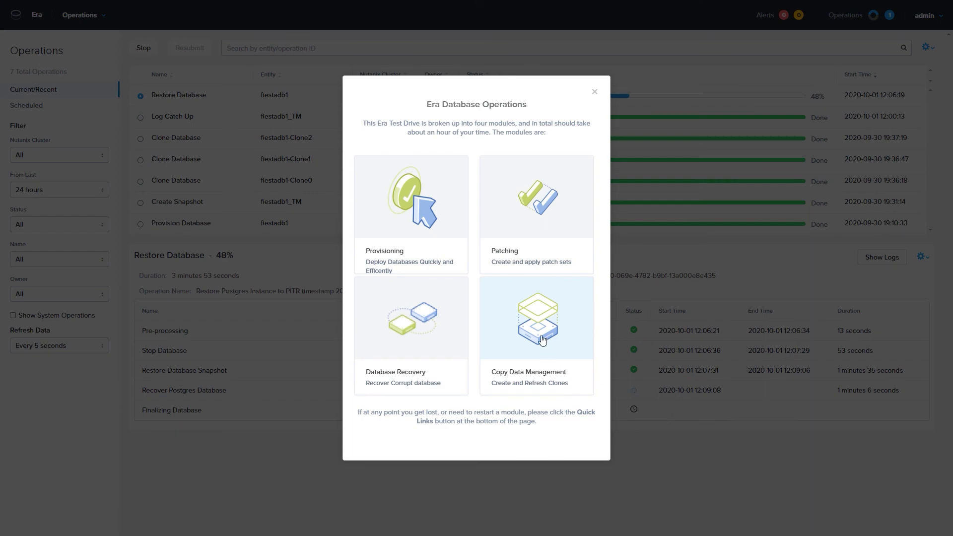
Start Copy Data Management and choose Clone production db.
{"action": "left_click", "coordinate": [539, 328]}
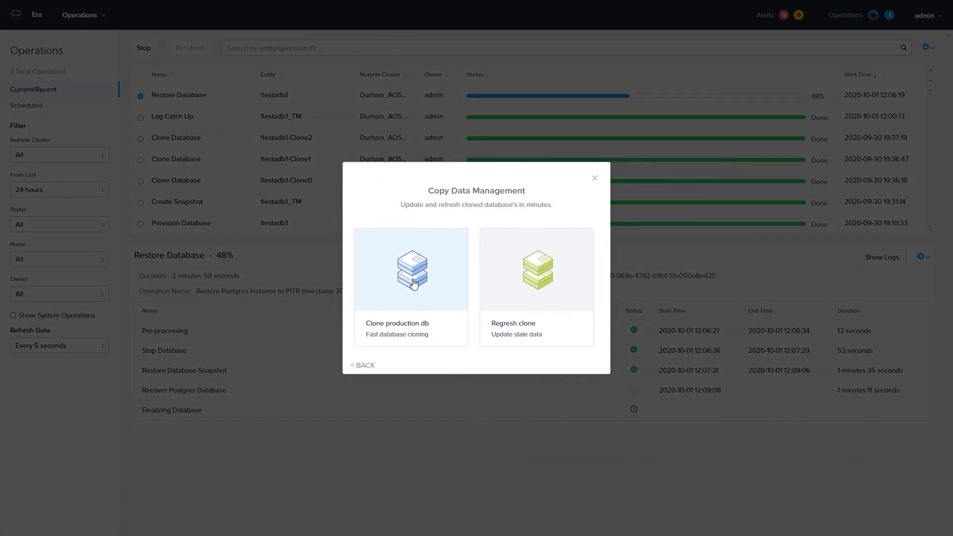
{"action": "left_click", "coordinate": [414, 287]}
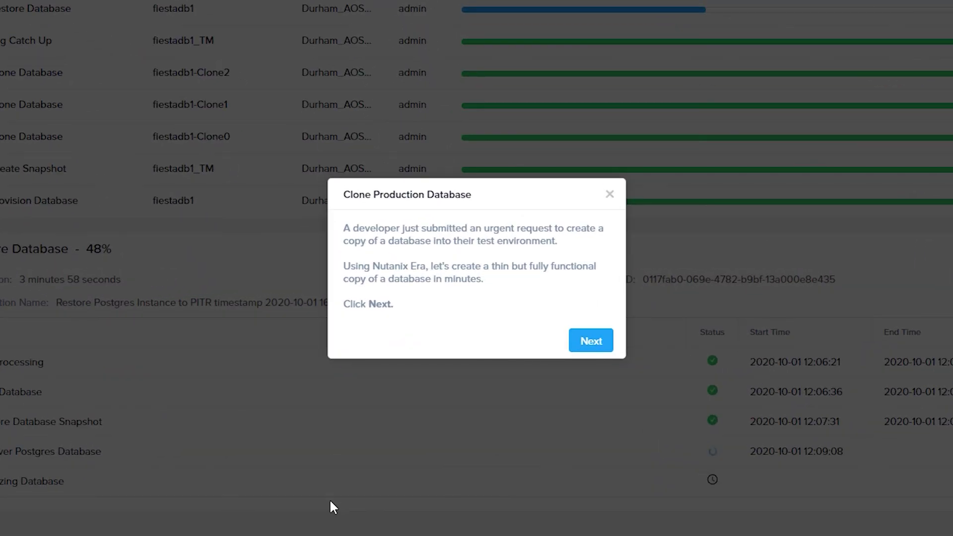